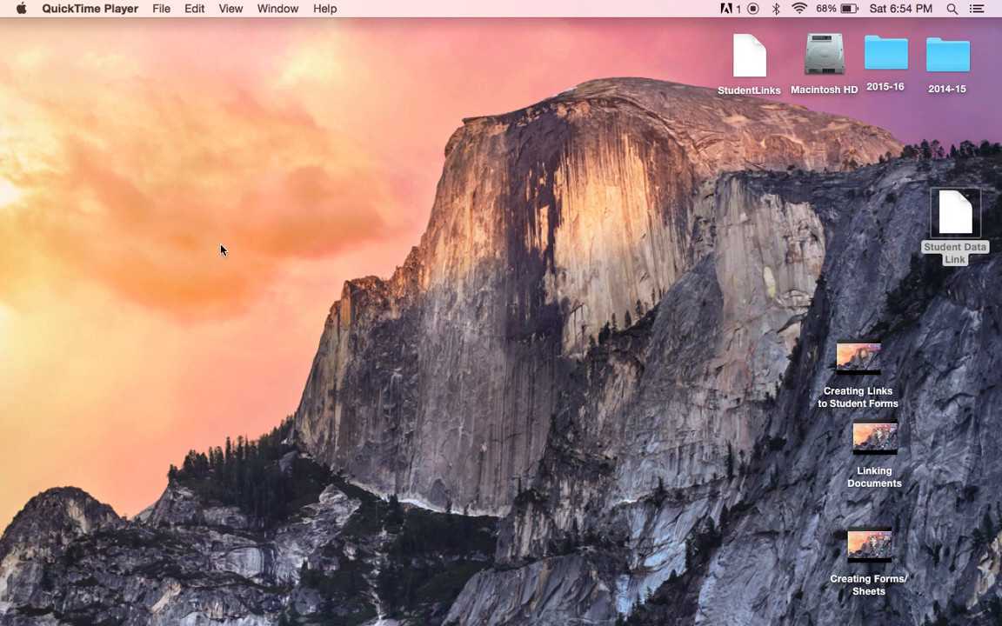
Switch to Chrome and open the Student Data Responses spreadsheet from the Student Data folder in My Drive
{"action": "mouse_move", "coordinate": [1, 224]}
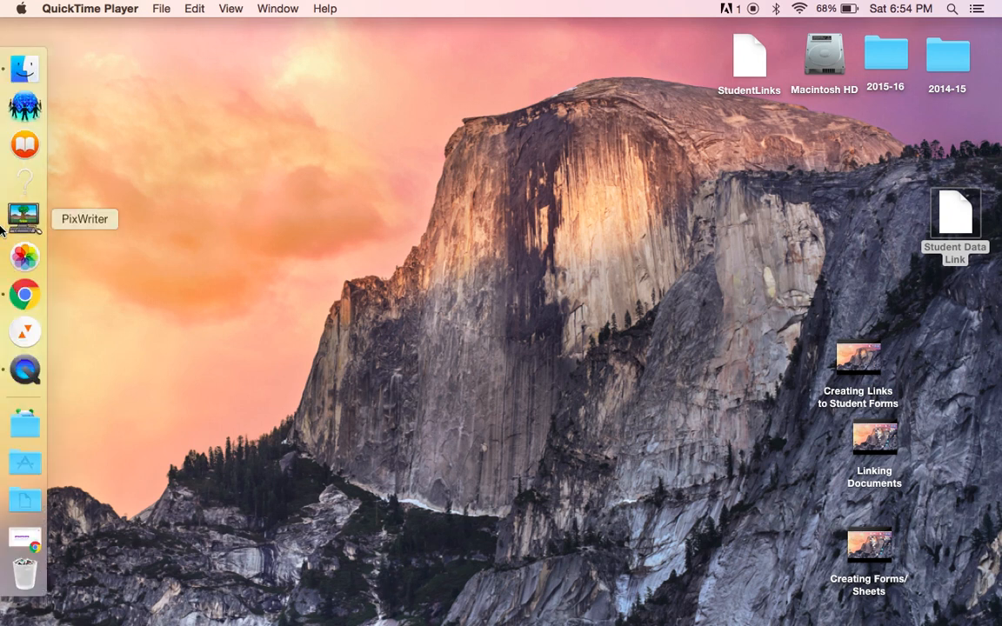
{"action": "left_click", "coordinate": [17, 294]}
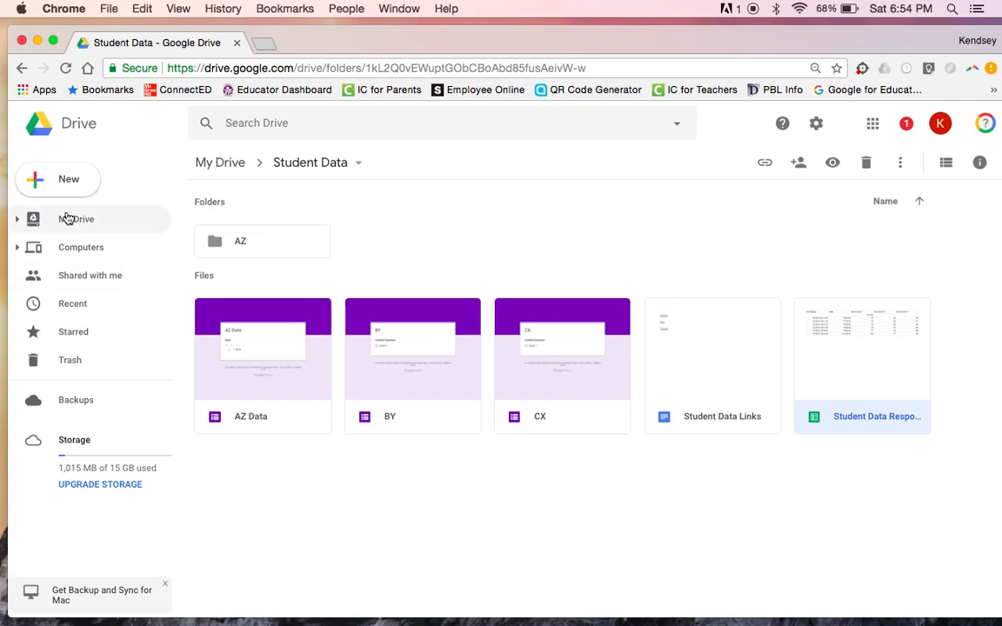
{"action": "left_click", "coordinate": [79, 216]}
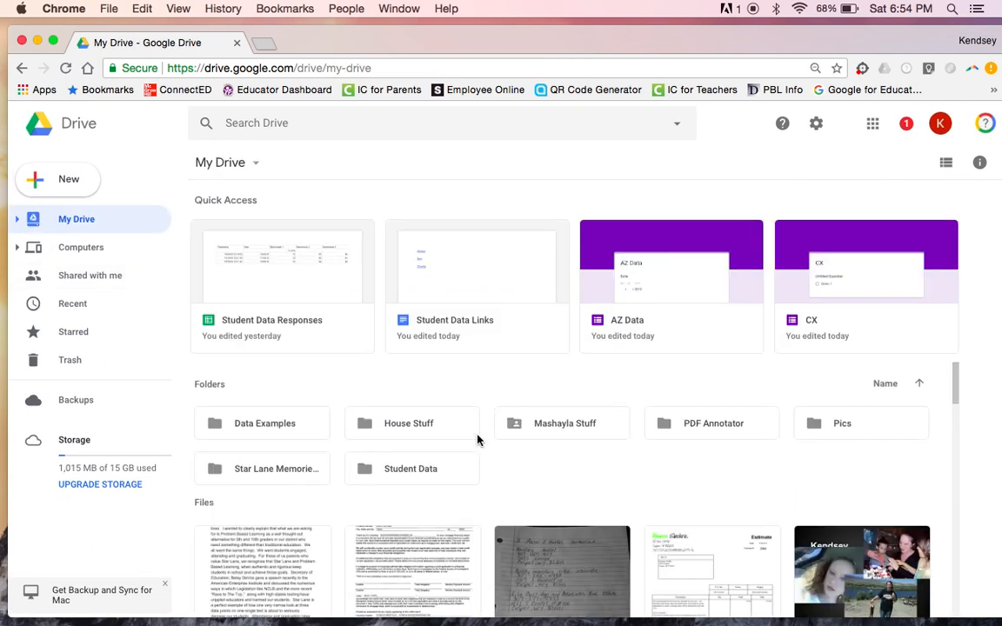
{"action": "double_click", "coordinate": [390, 468]}
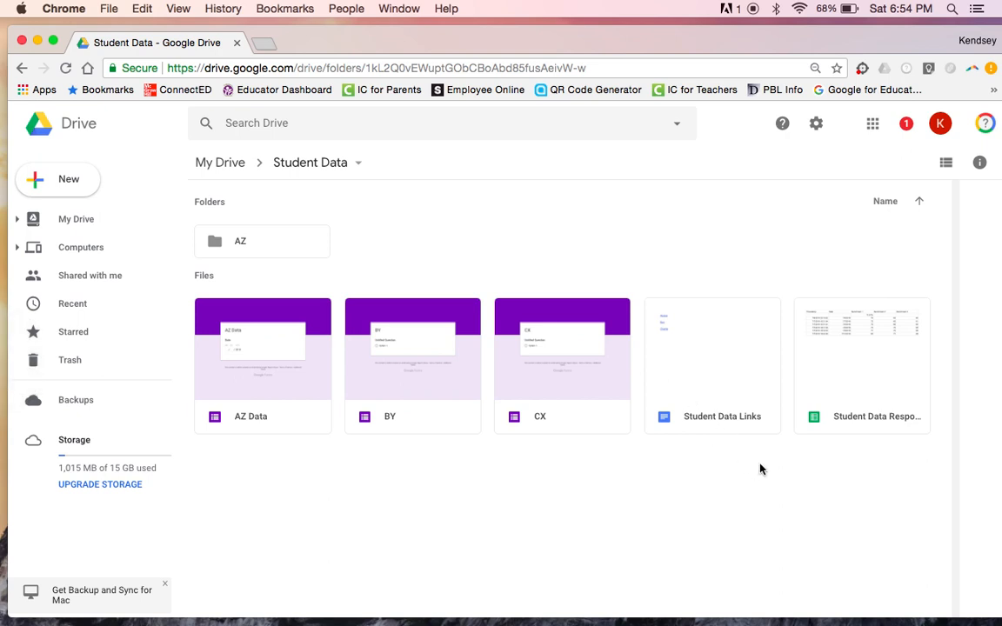
{"action": "double_click", "coordinate": [836, 396]}
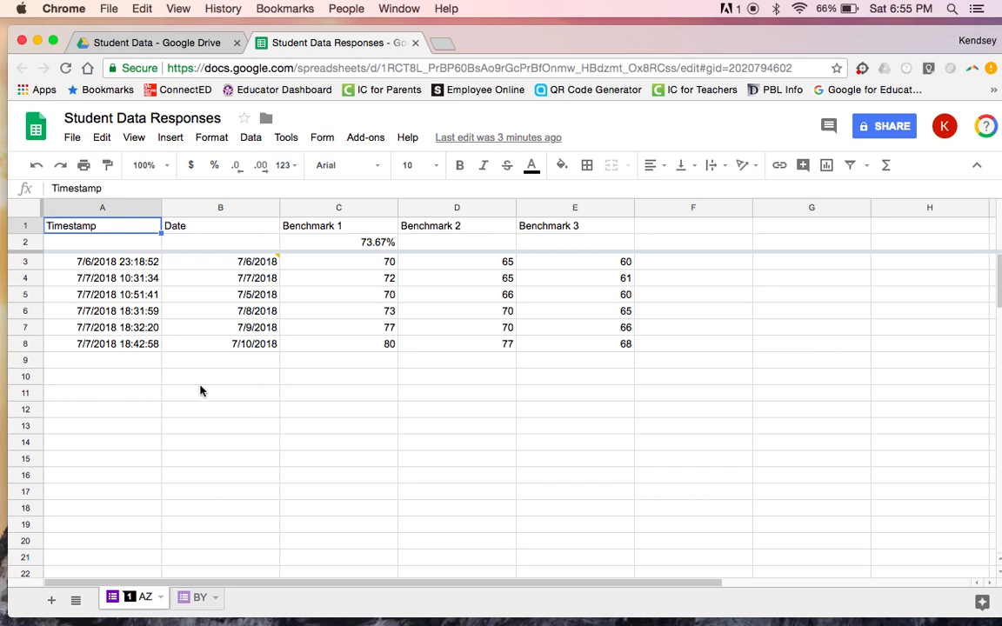
Sort the AZ sheet by the Date column in ascending order (A → Z)
{"action": "mouse_move", "coordinate": [241, 266]}
{"action": "left_click", "coordinate": [270, 210]}
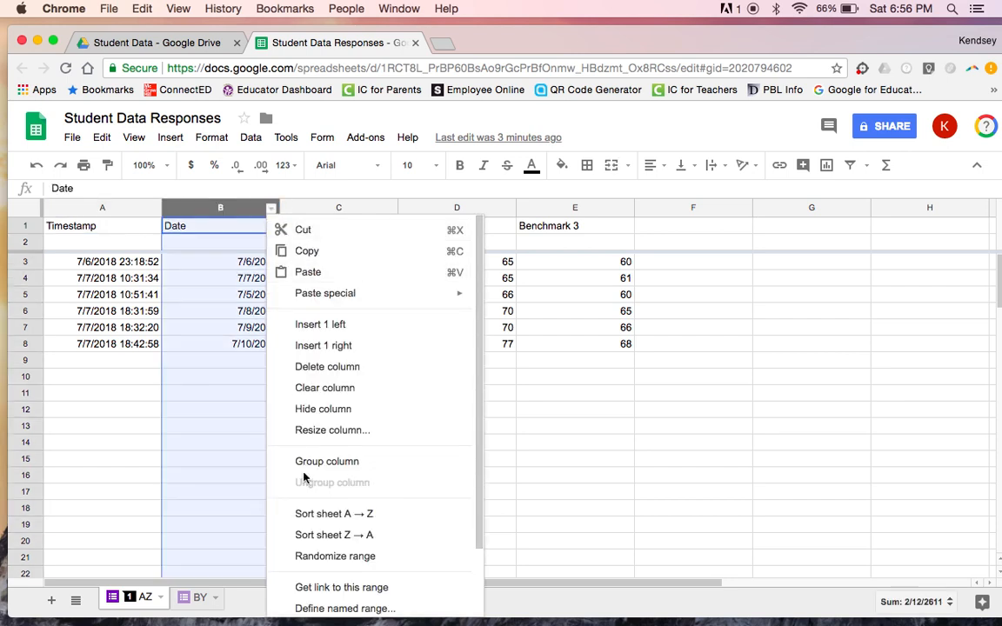
{"action": "left_click", "coordinate": [307, 520]}
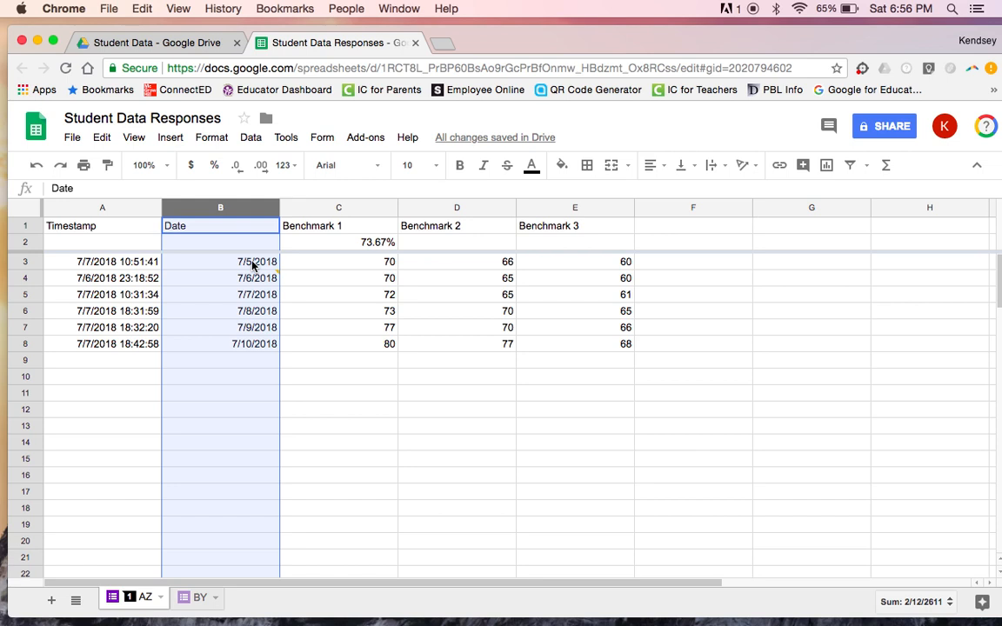
{"action": "left_click_drag", "start_coordinate": [253, 265], "coordinate": [187, 415]}
{"action": "left_click", "coordinate": [190, 433]}
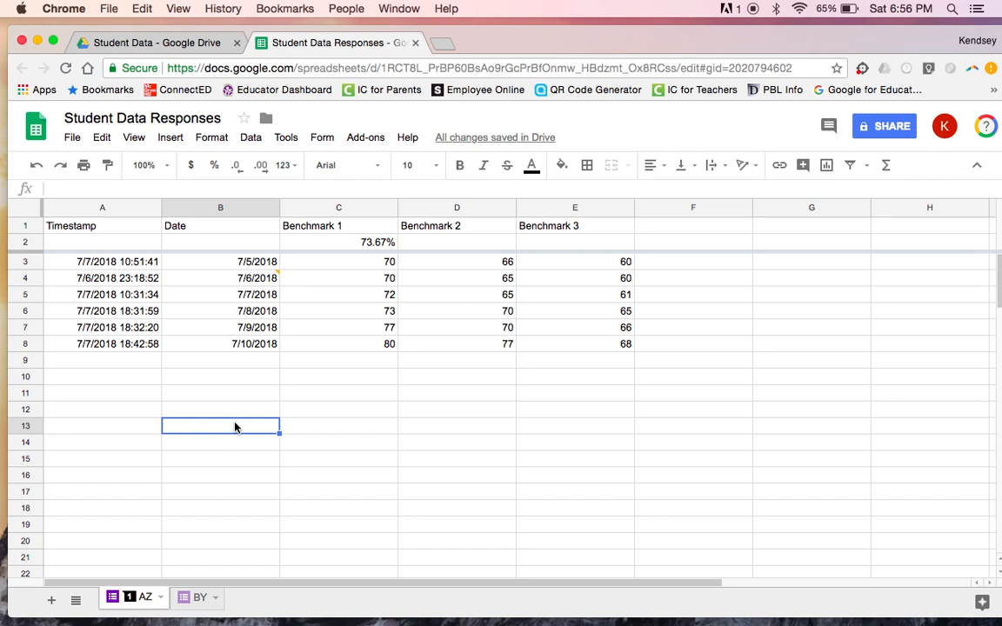
{"action": "left_click_drag", "start_coordinate": [235, 426], "coordinate": [294, 470]}
{"action": "left_click", "coordinate": [293, 470]}
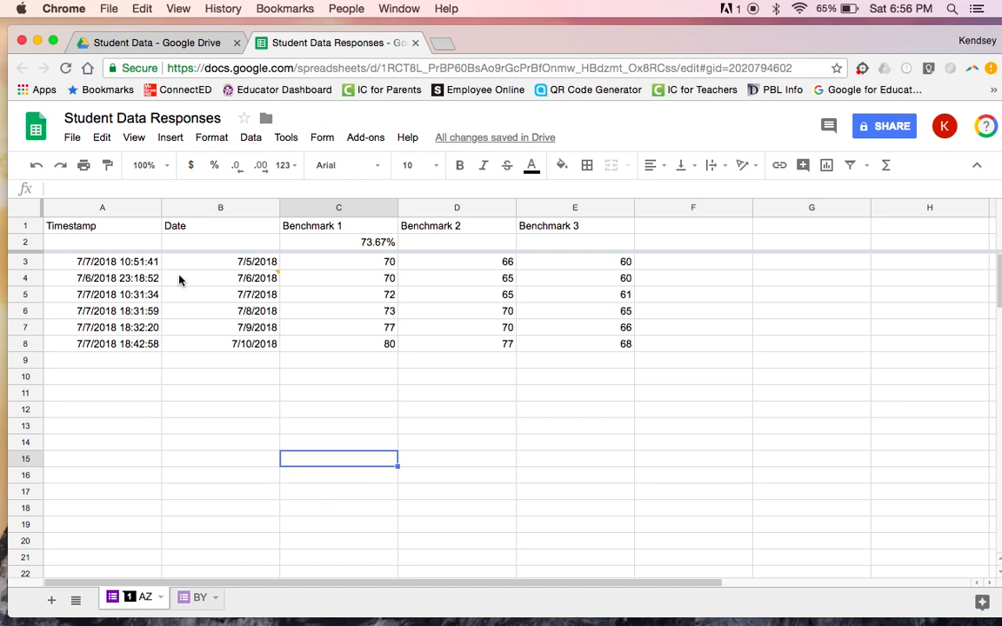
Insert a chart from the entire Date, Benchmark 1, Benchmark 2 and Benchmark 3 columns (B to E)
{"action": "left_click_drag", "start_coordinate": [177, 224], "coordinate": [594, 352]}
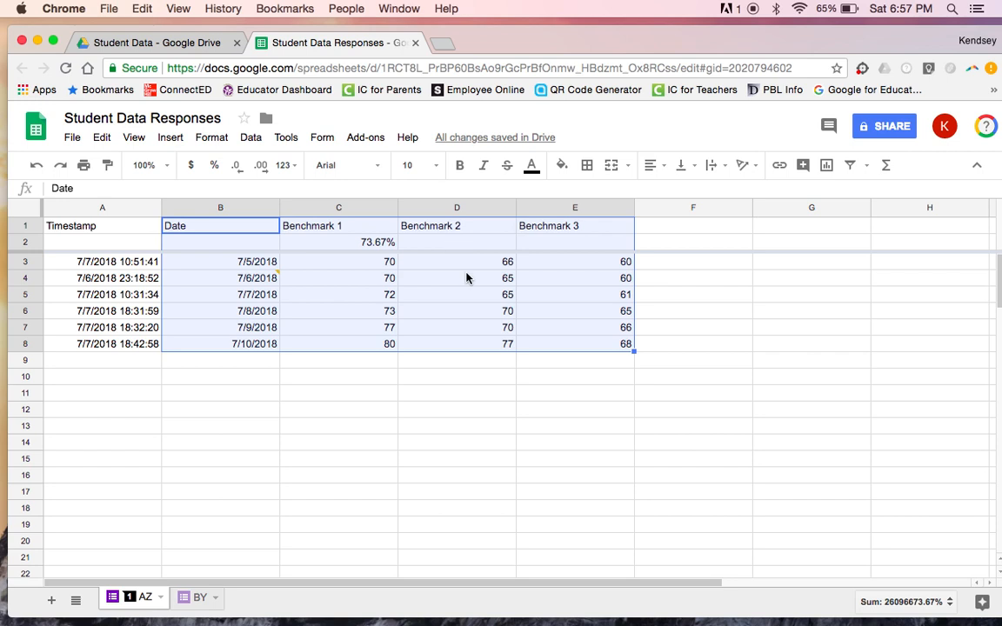
{"action": "left_click", "coordinate": [248, 433]}
{"action": "left_click_drag", "start_coordinate": [252, 209], "coordinate": [539, 212]}
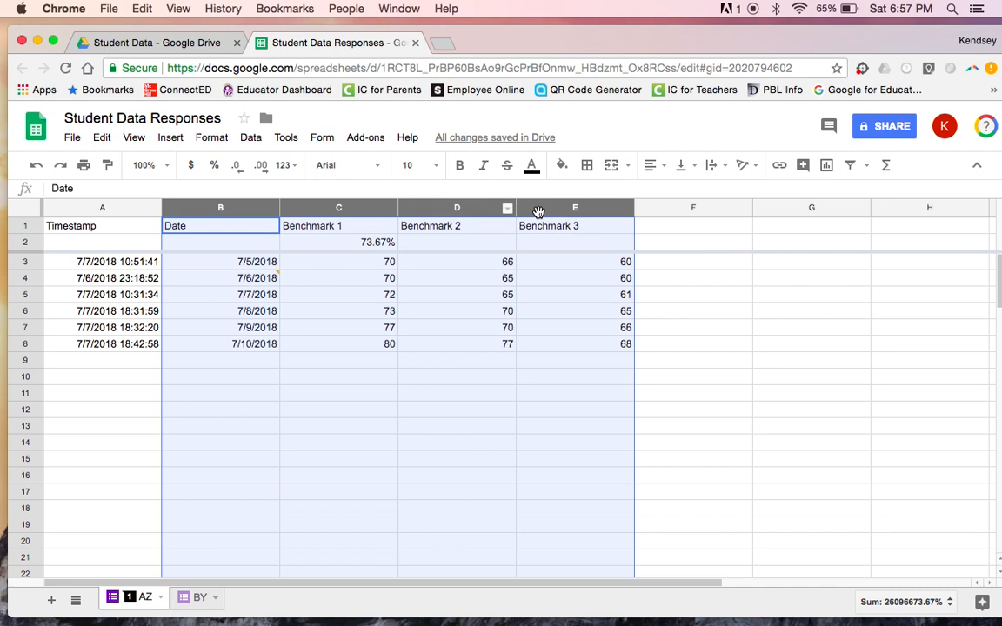
{"action": "left_click", "coordinate": [826, 167]}
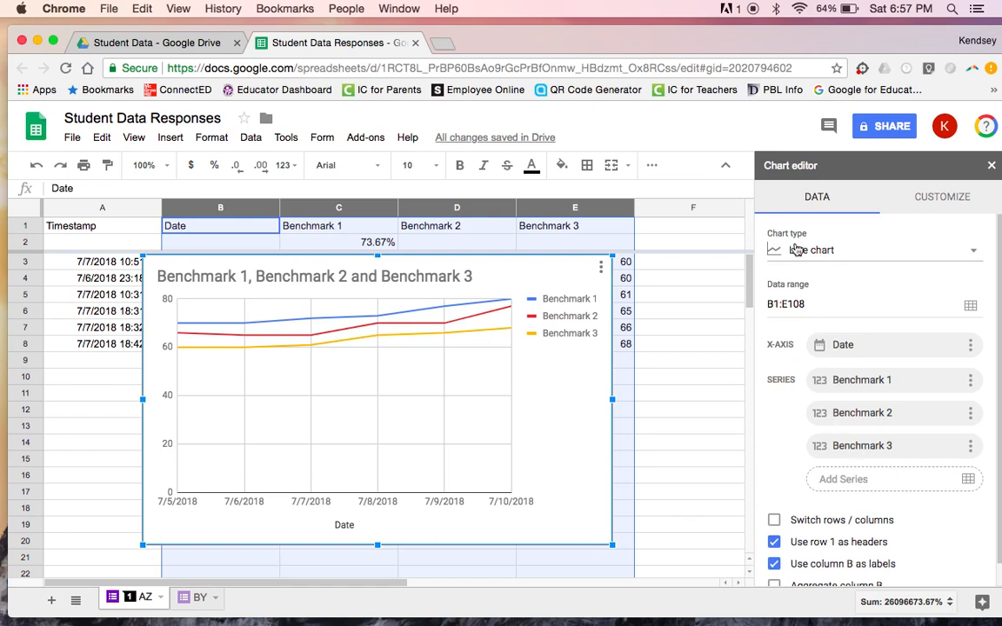
Examine the available chart types and the options offered for the Benchmark 1 series
{"action": "left_click", "coordinate": [975, 254]}
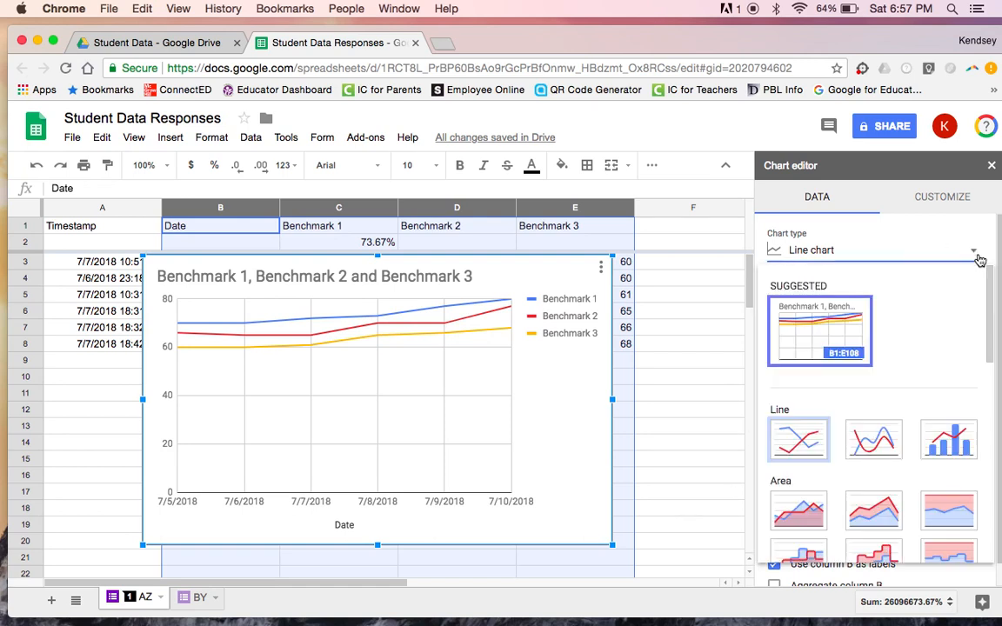
{"action": "scroll", "coordinate": [935, 381], "scroll_direction": "down", "scroll_amount": 2}
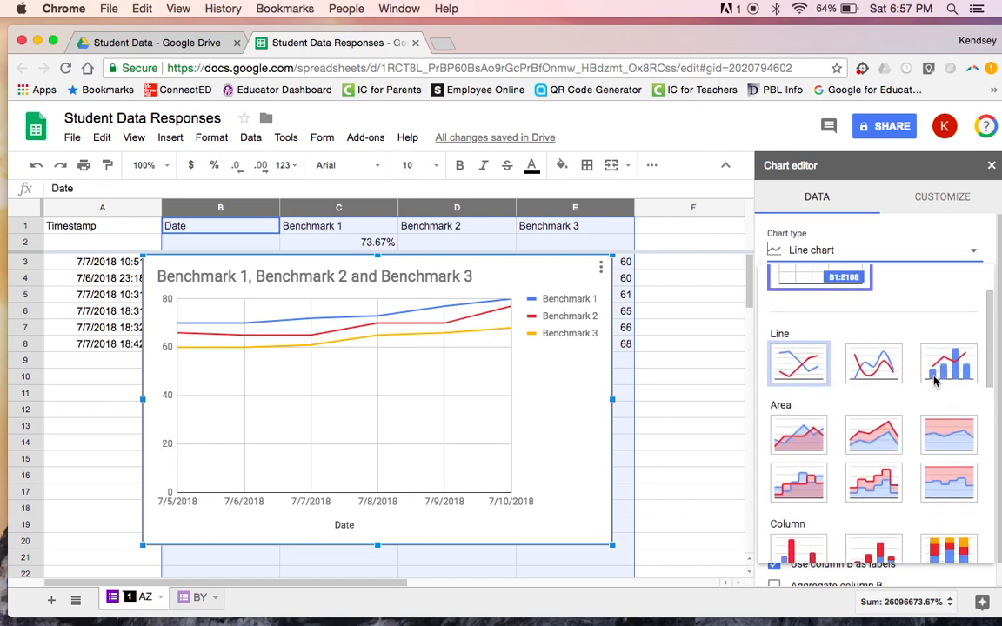
{"action": "scroll", "coordinate": [934, 381], "scroll_direction": "down", "scroll_amount": 2}
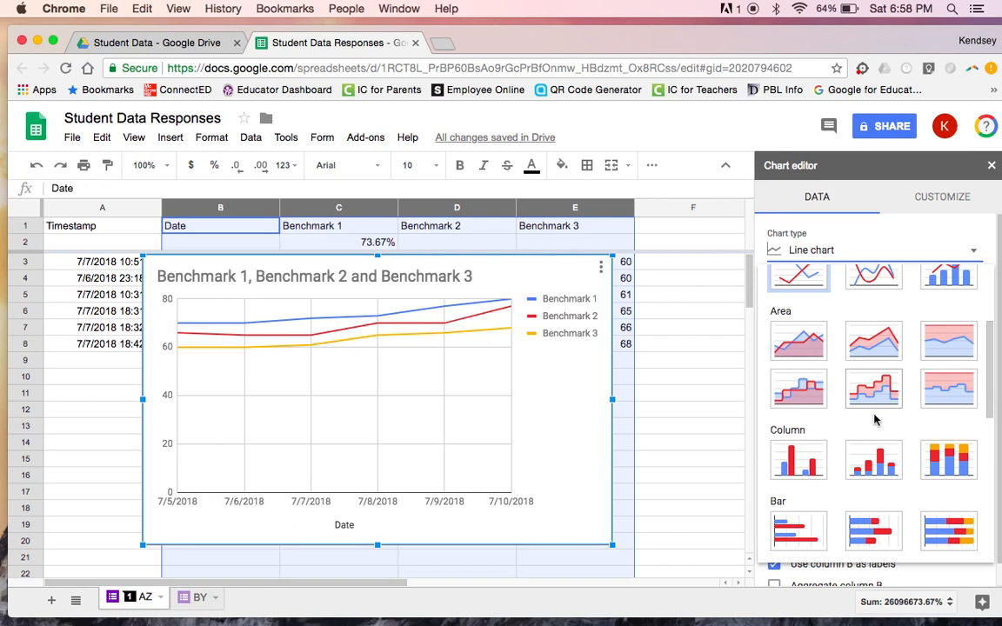
{"action": "left_click", "coordinate": [794, 251]}
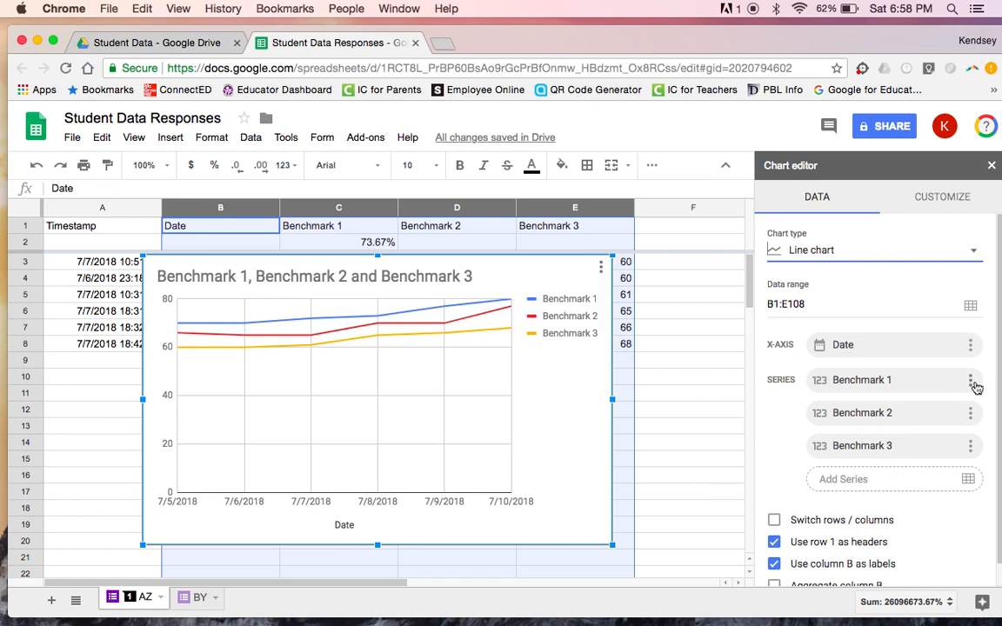
{"action": "left_click", "coordinate": [971, 380]}
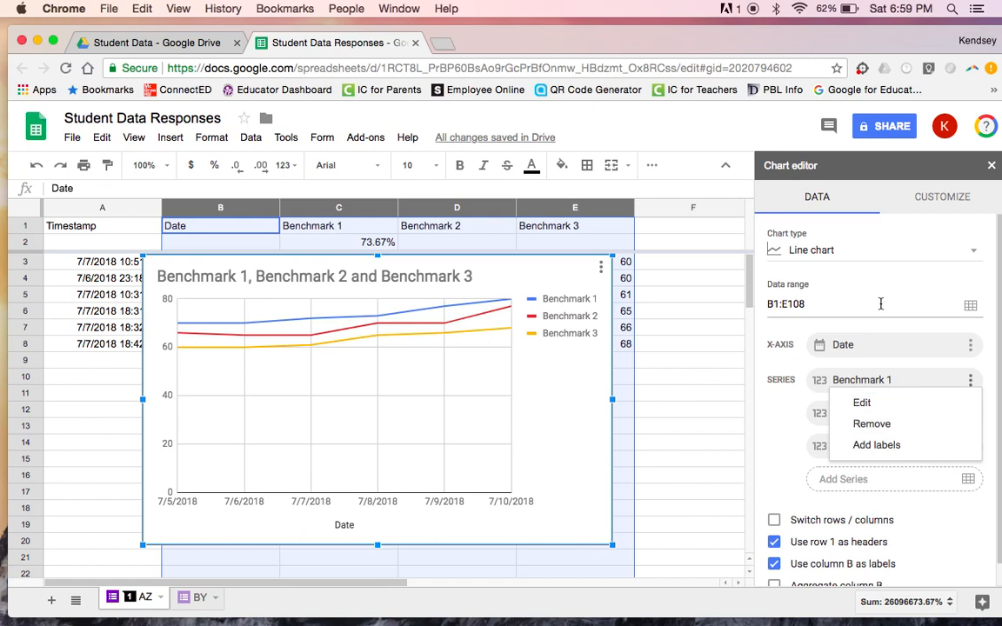
{"action": "left_click", "coordinate": [759, 279]}
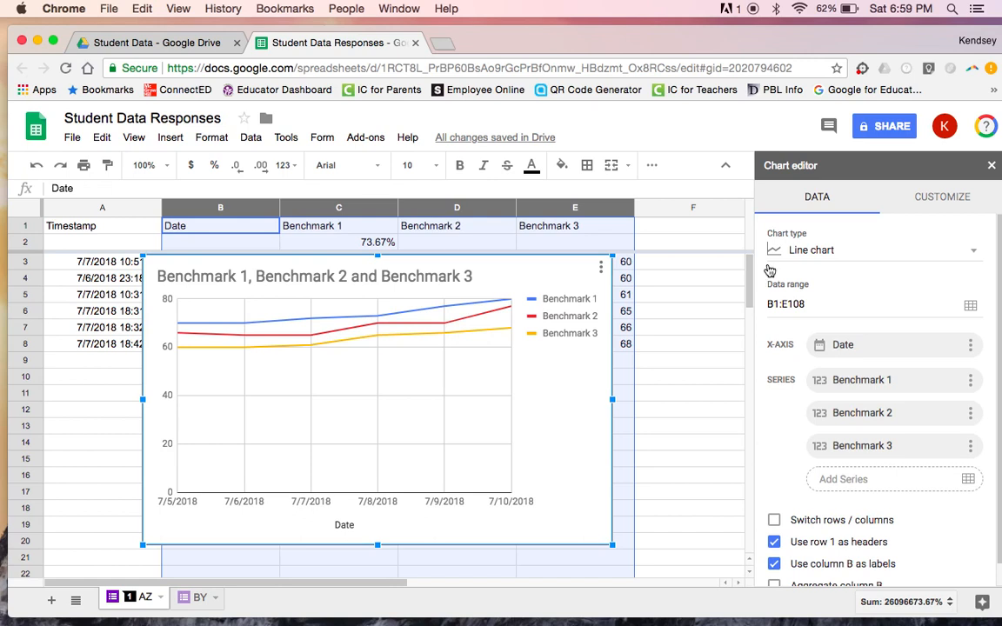
Set the chart title to the student's first name followed by "'s Data" and close the chart editor
{"action": "left_click", "coordinate": [945, 198]}
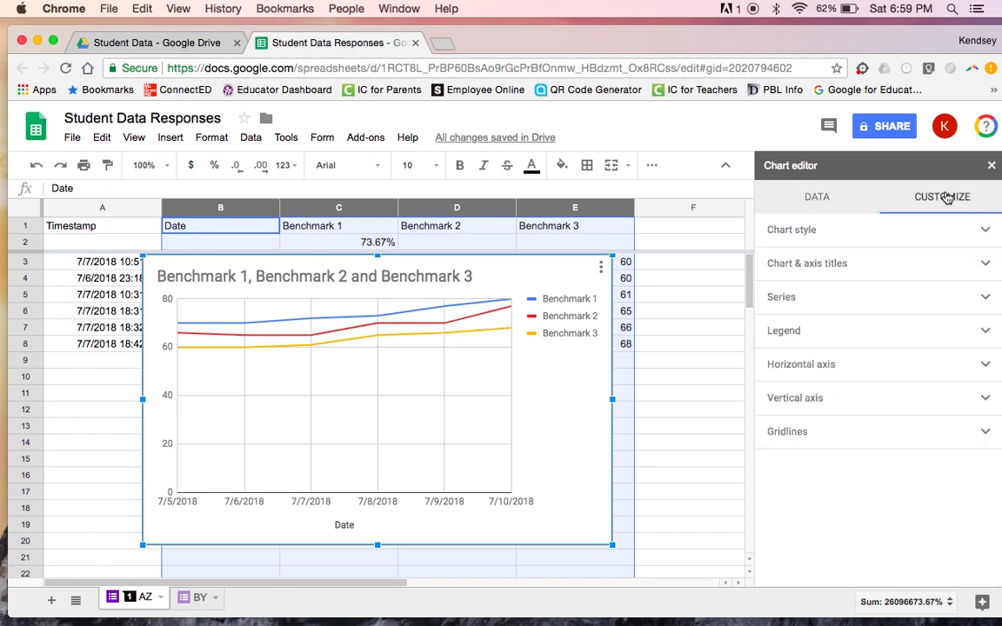
{"action": "left_click", "coordinate": [827, 266]}
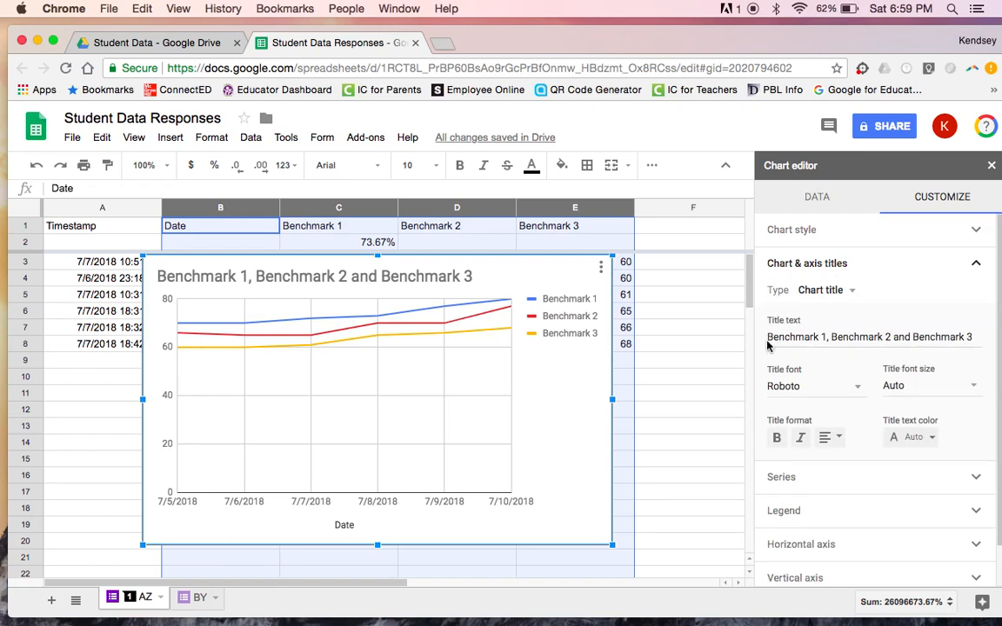
{"action": "left_click_drag", "start_coordinate": [770, 339], "coordinate": [983, 346]}
{"action": "type", "text": "Aly"}
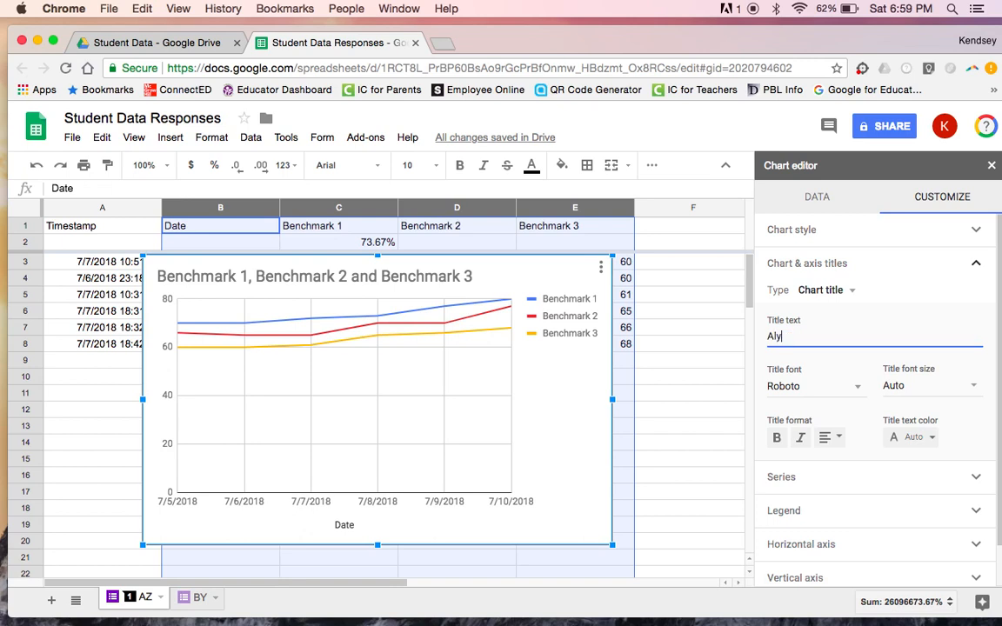
{"action": "type", "text": "ssas"}
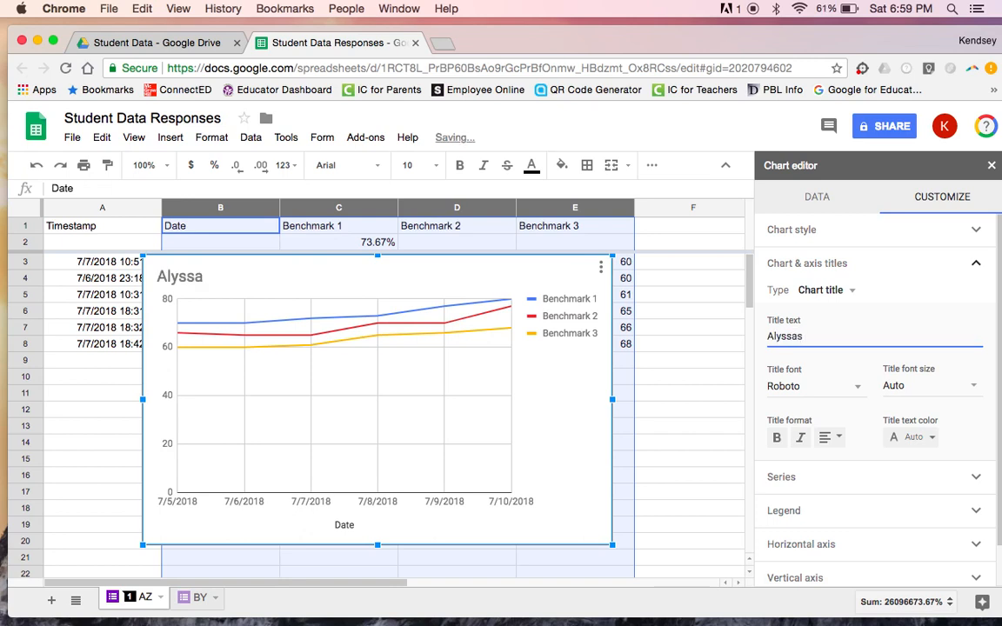
{"action": "key", "text": "BackSpace"}
{"action": "type", "text": "'s Data"}
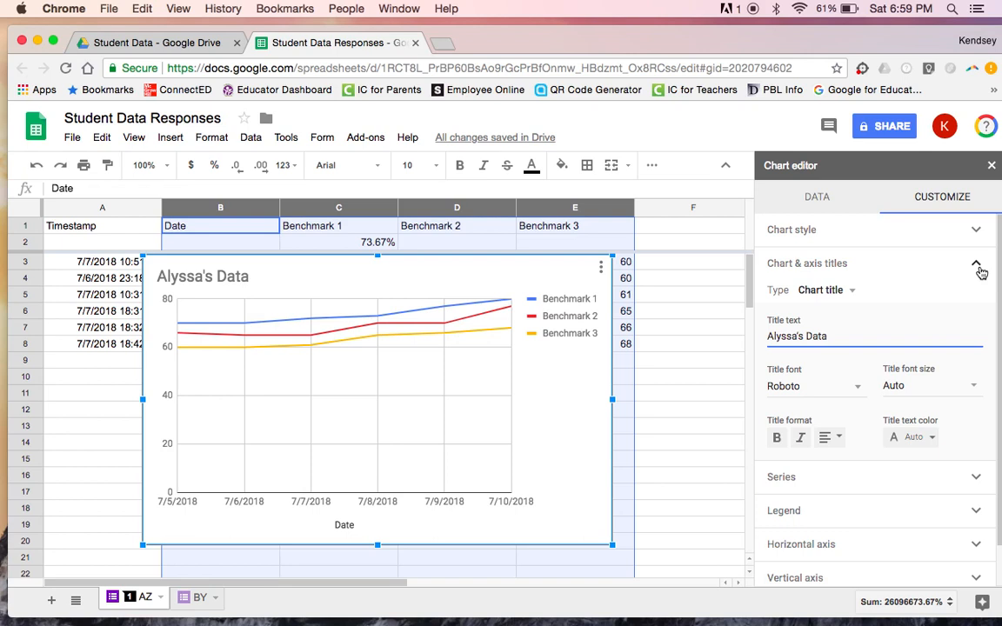
{"action": "left_click", "coordinate": [978, 267]}
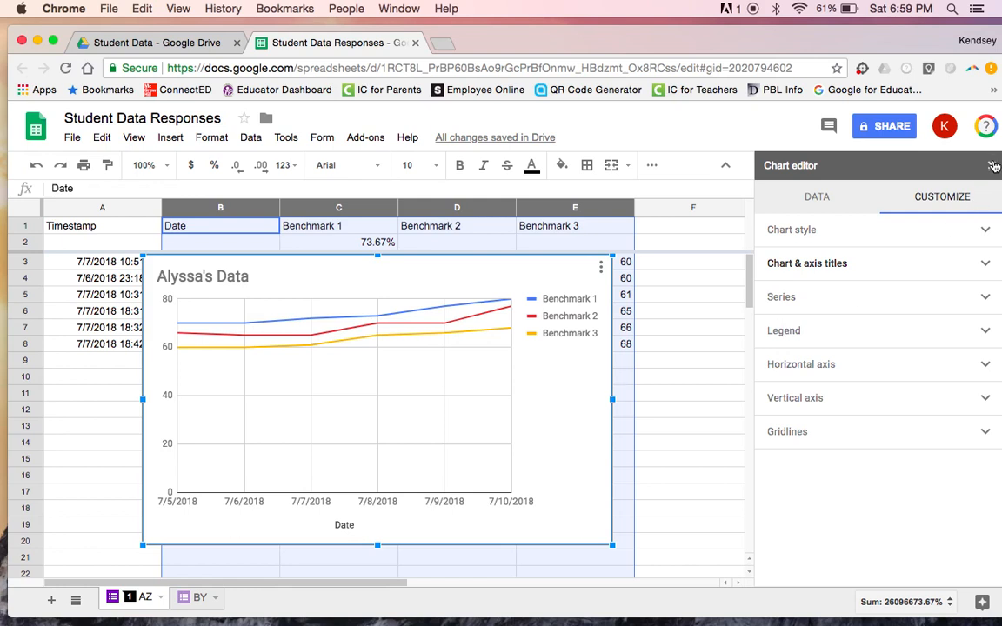
{"action": "left_click", "coordinate": [993, 163]}
Move the chart about one column to the right and deselect it
{"action": "left_click", "coordinate": [490, 380]}
{"action": "left_click_drag", "start_coordinate": [358, 285], "coordinate": [494, 286]}
{"action": "left_click", "coordinate": [759, 379]}
Save the benchmark line chart as an image file
{"action": "left_click", "coordinate": [504, 319]}
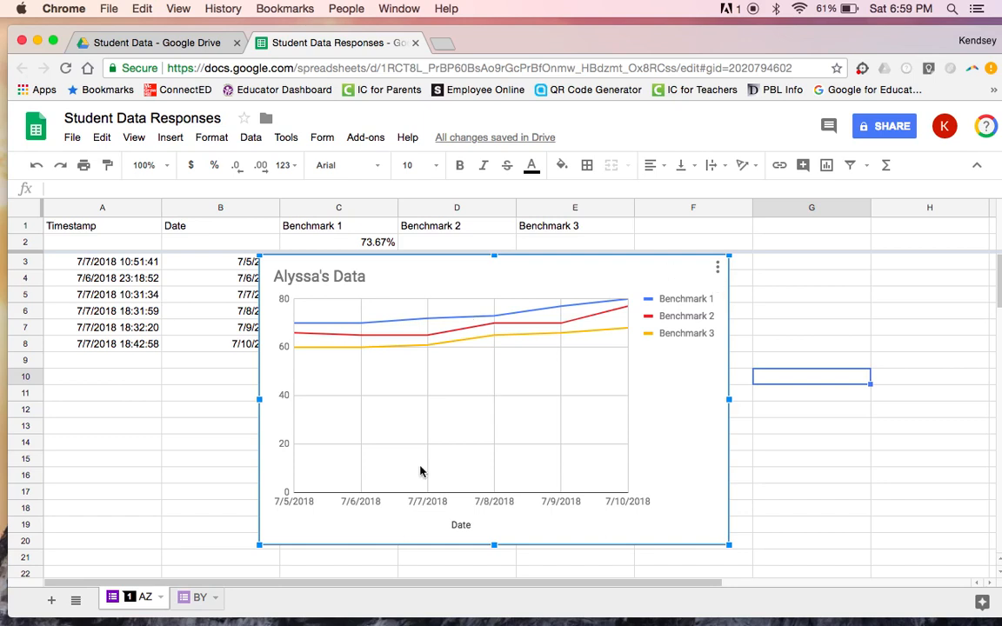
{"action": "left_click", "coordinate": [718, 269]}
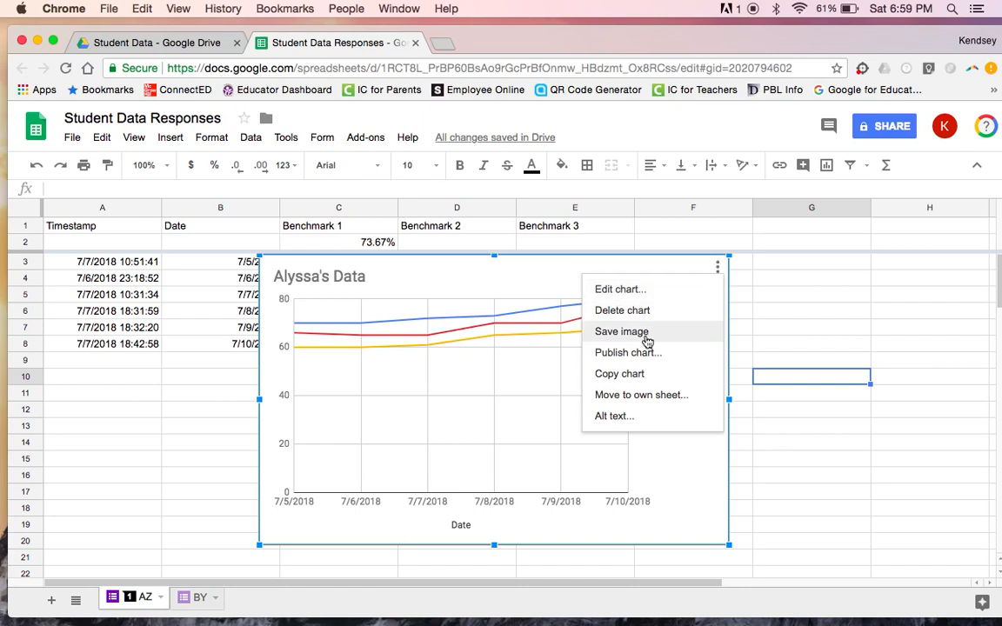
{"action": "left_click", "coordinate": [647, 338]}
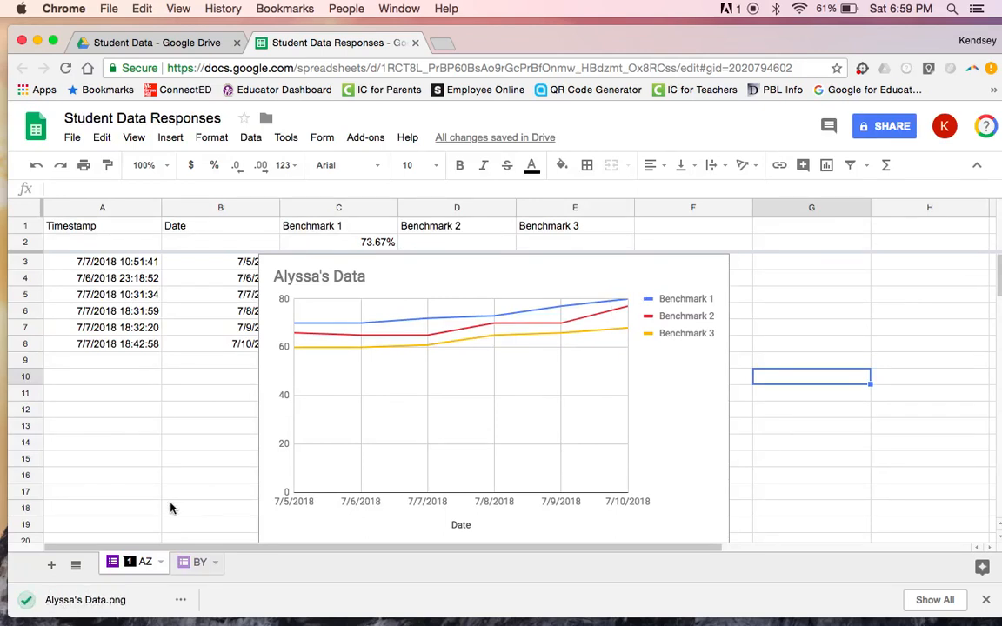
Open the downloaded chart image, set its print layout to Scale to Fit with the entire image, and close it without printing
{"action": "left_click", "coordinate": [90, 599]}
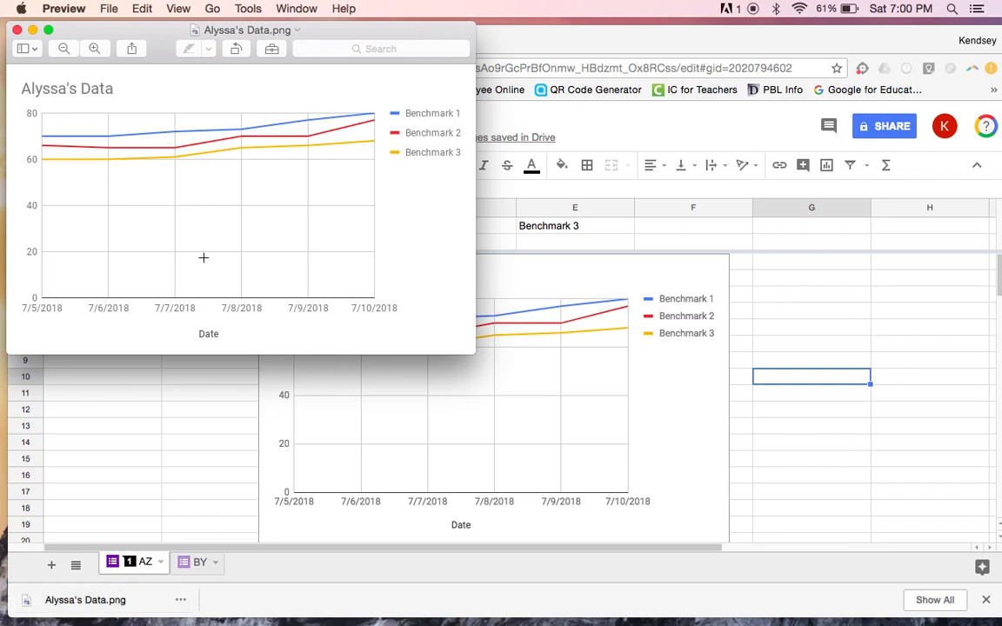
{"action": "left_click", "coordinate": [115, 8]}
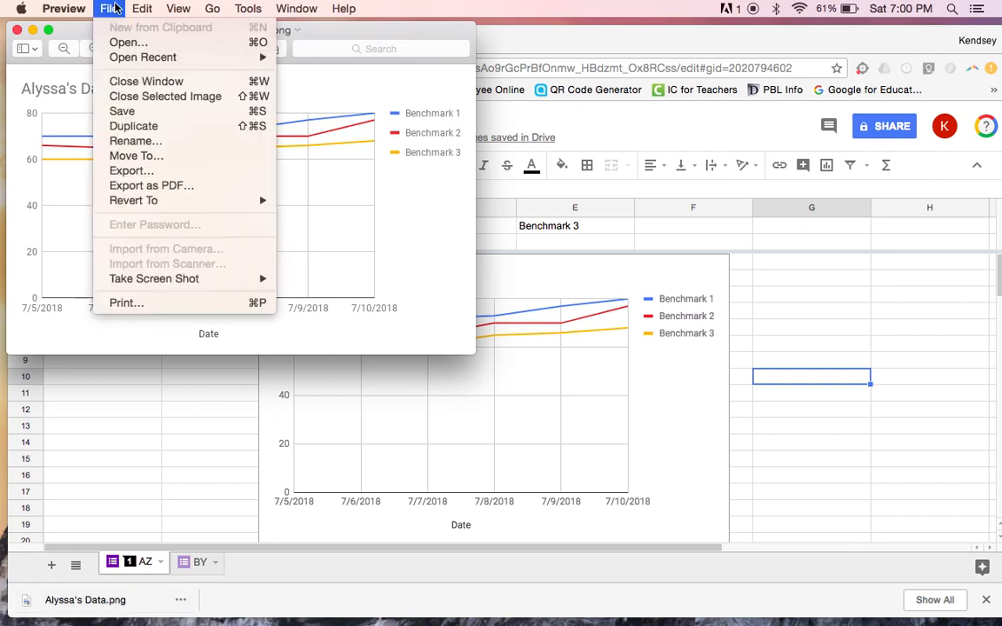
{"action": "left_click", "coordinate": [135, 305]}
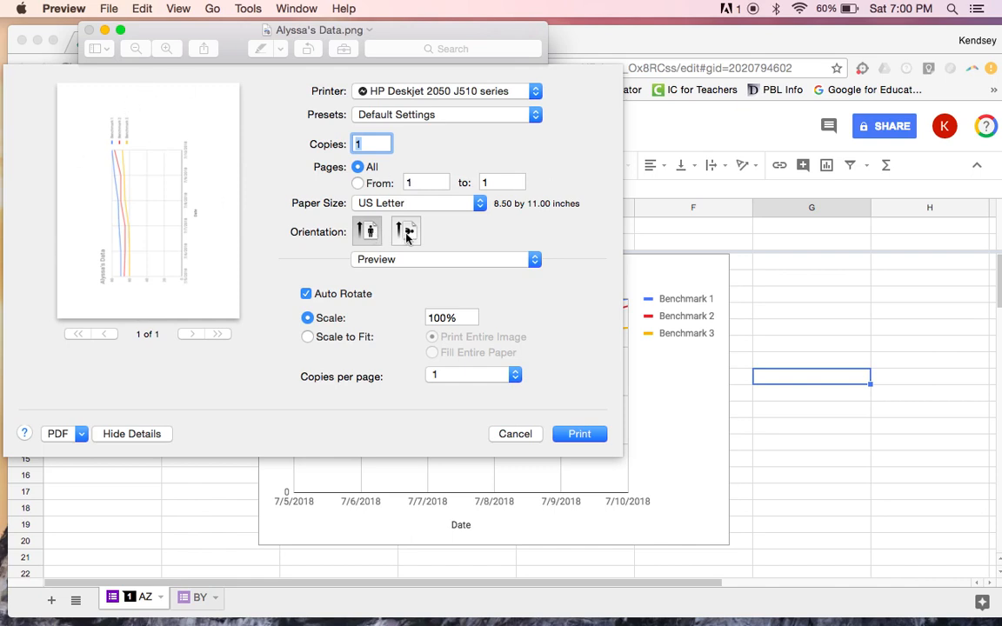
{"action": "left_click", "coordinate": [307, 338]}
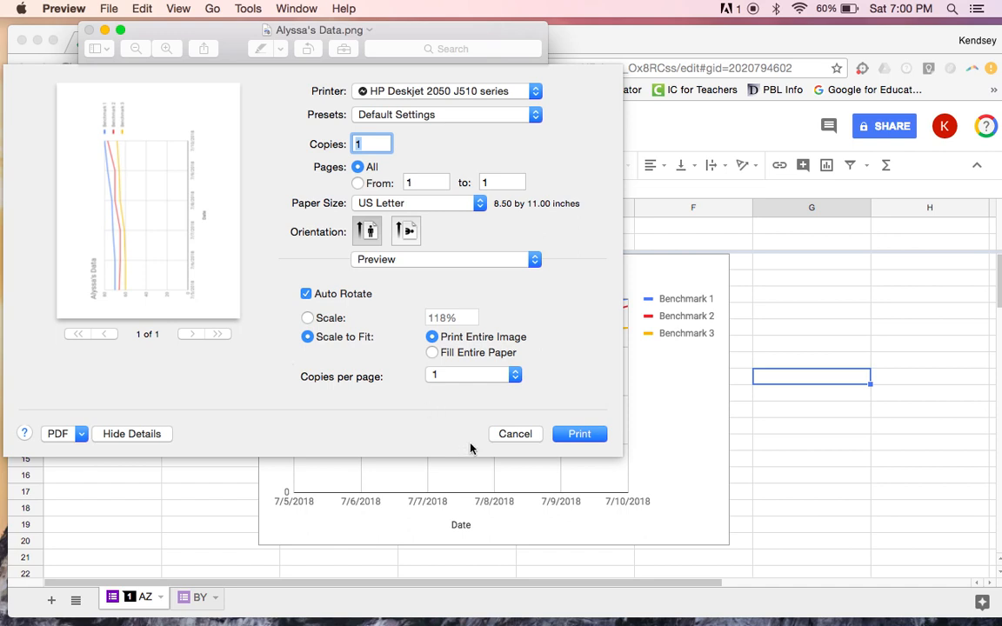
{"action": "left_click", "coordinate": [514, 433]}
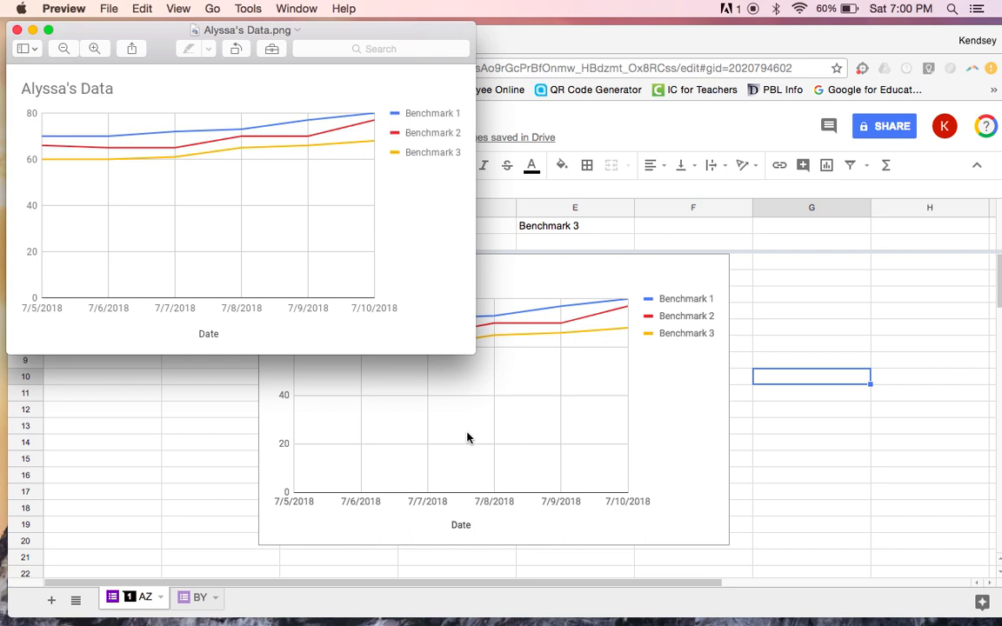
{"action": "left_click_drag", "start_coordinate": [143, 32], "coordinate": [356, 143]}
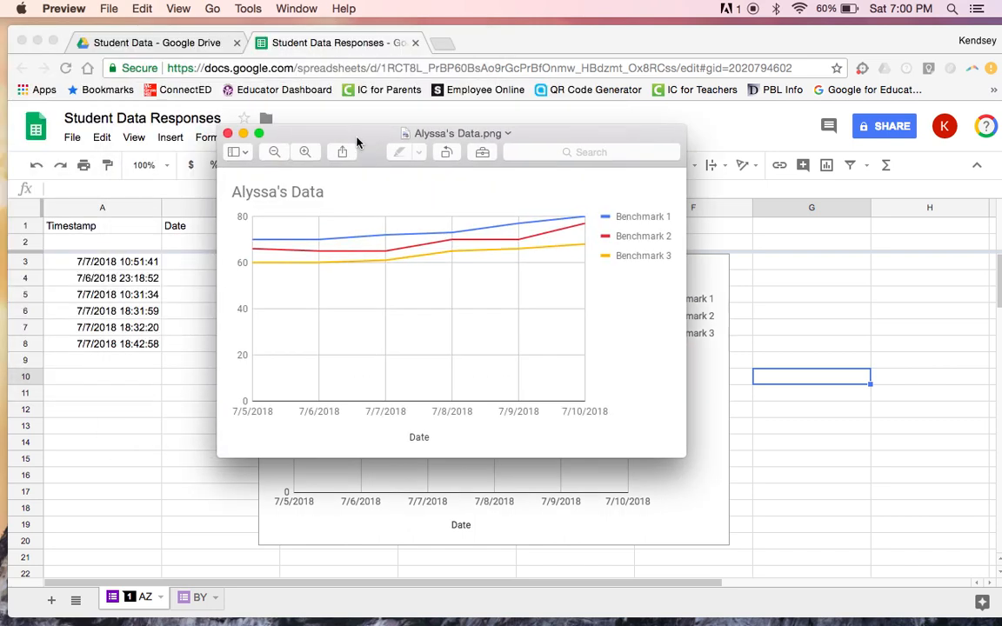
{"action": "left_click", "coordinate": [229, 134]}
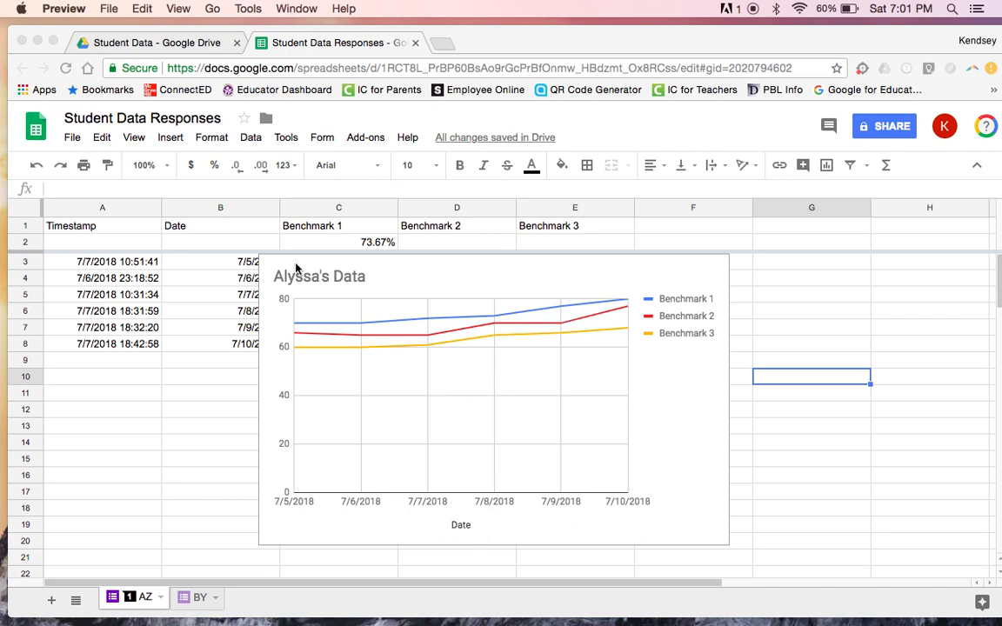
Move the chart clear of the response data, with its upper-left corner in column G at row 7
{"action": "left_click", "coordinate": [387, 284]}
{"action": "left_click", "coordinate": [401, 279]}
{"action": "left_click_drag", "start_coordinate": [401, 279], "coordinate": [895, 348]}
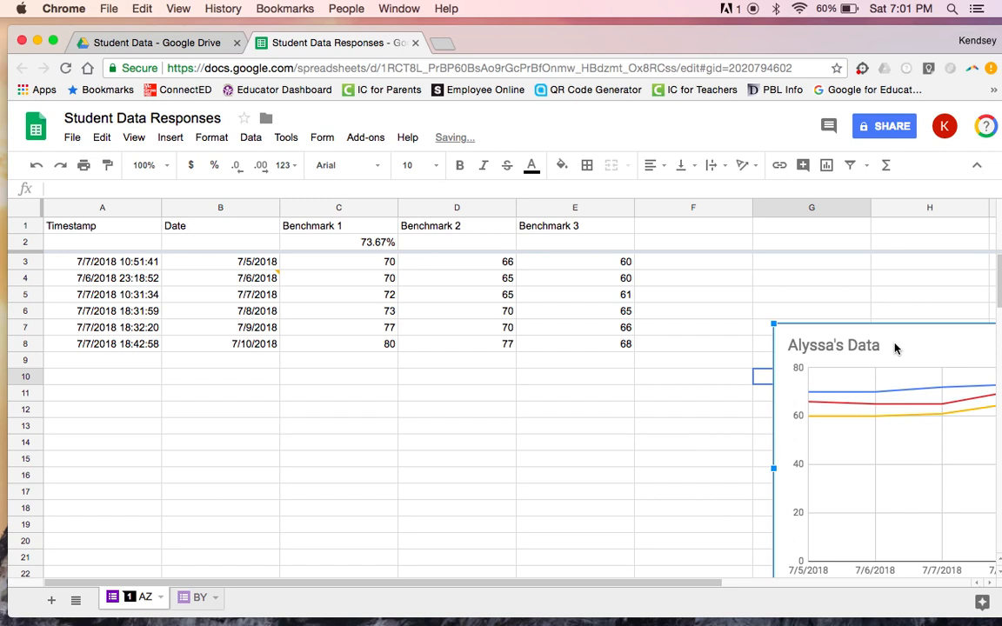